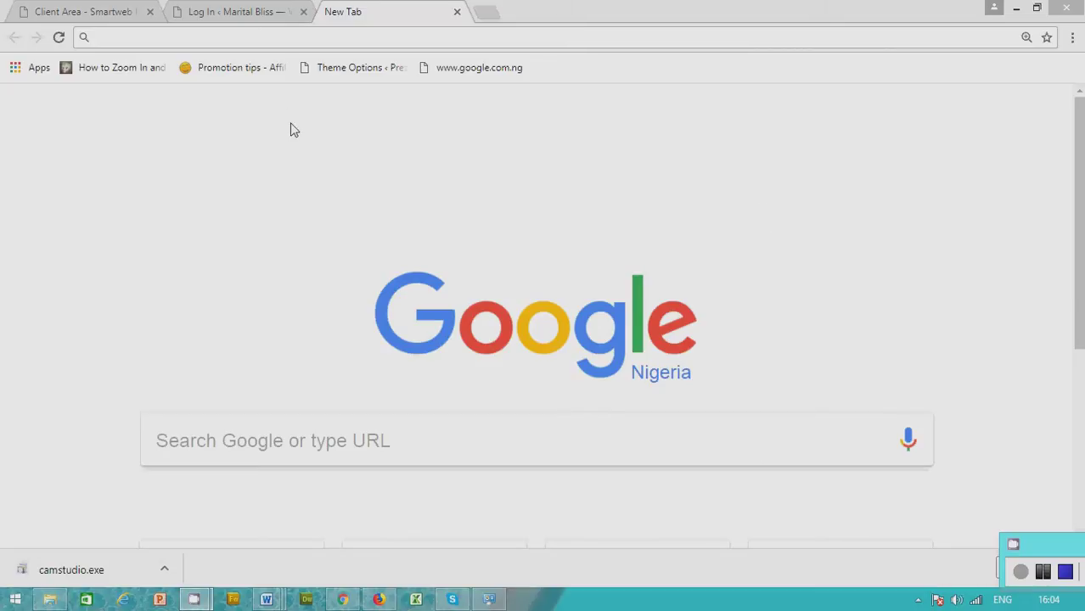
Enter maritalbliss.com.ng/wp-admin in the new tab's address bar, accepting the autocompleted site name
left_click(231, 36)
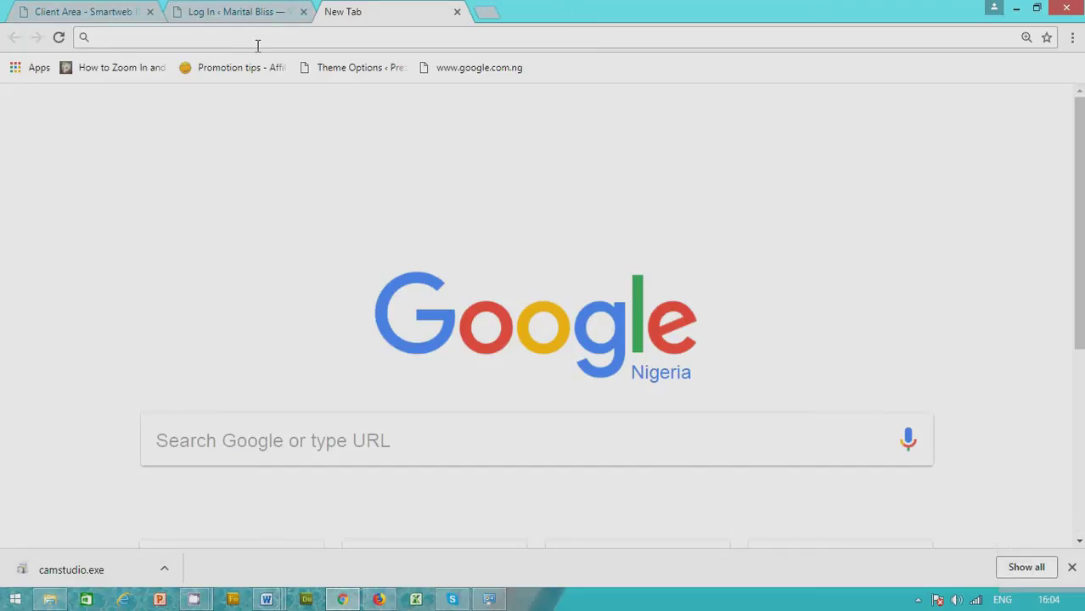
type("maritalbliss.com.ng")
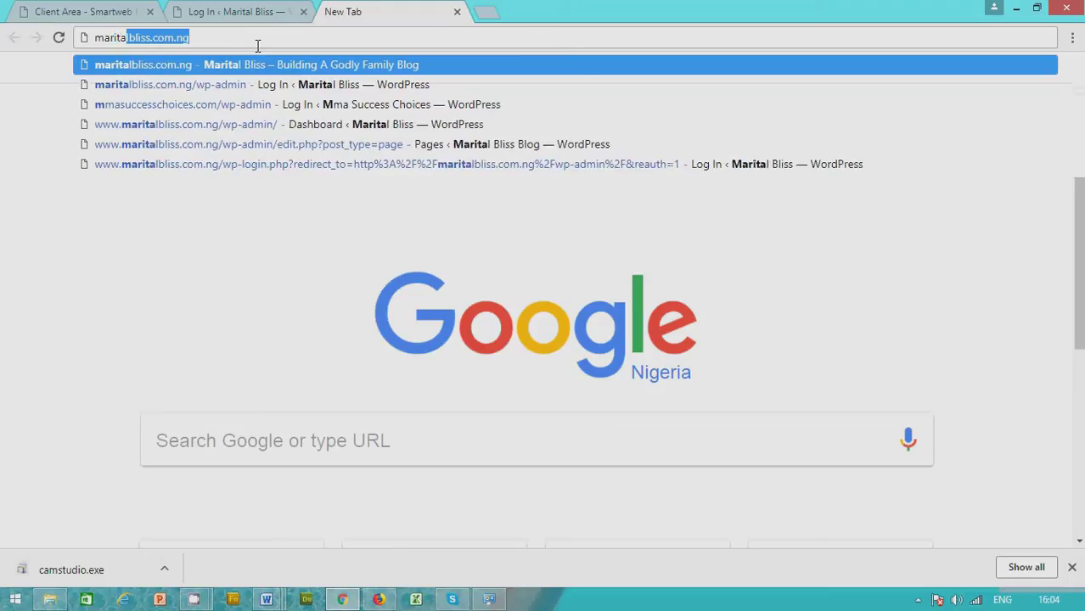
key("Right")
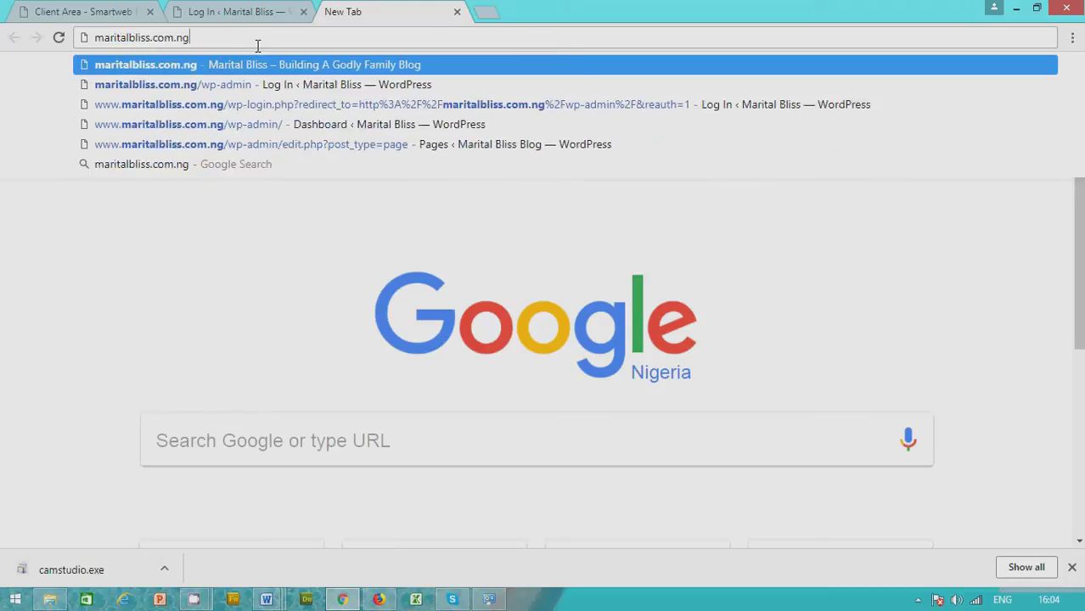
type("/wp-a")
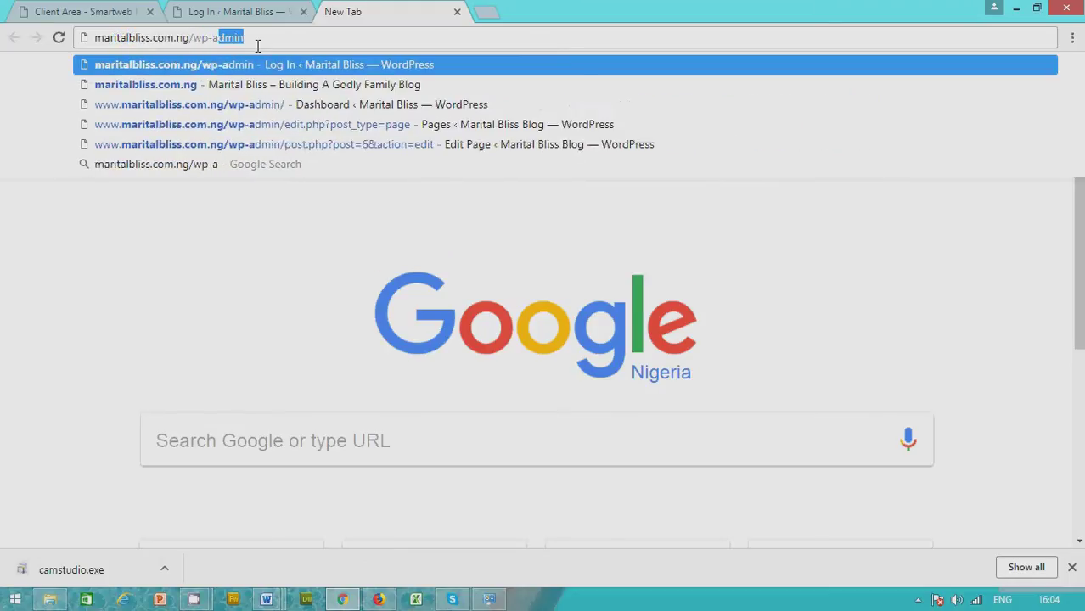
type("dmin")
Sign in to the Marital Bliss wp-admin with the saved username, the account password and humanity answer 16
key("Return")
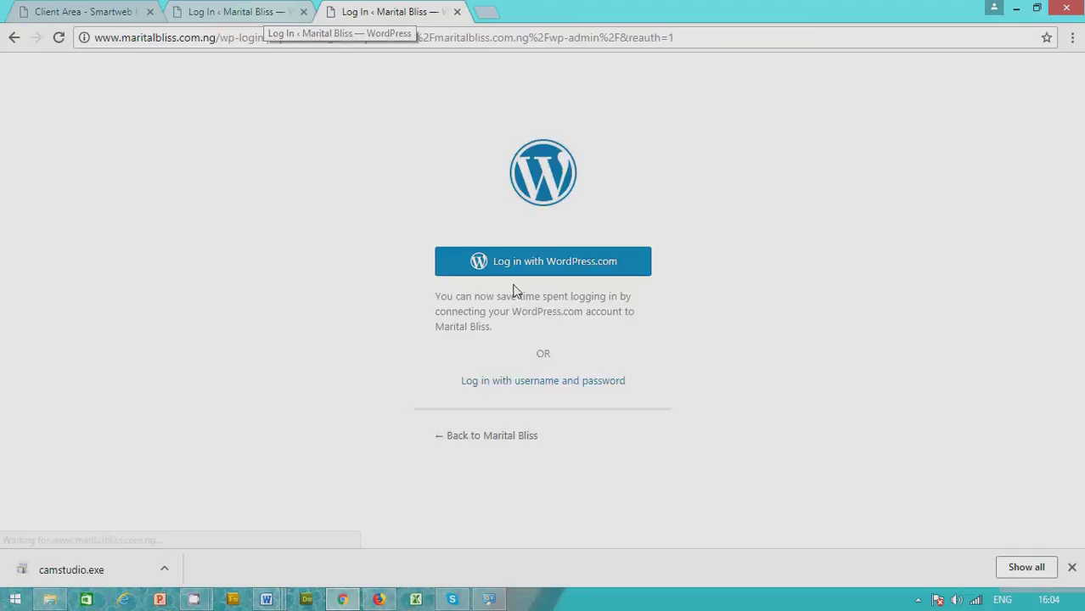
left_click(241, 11)
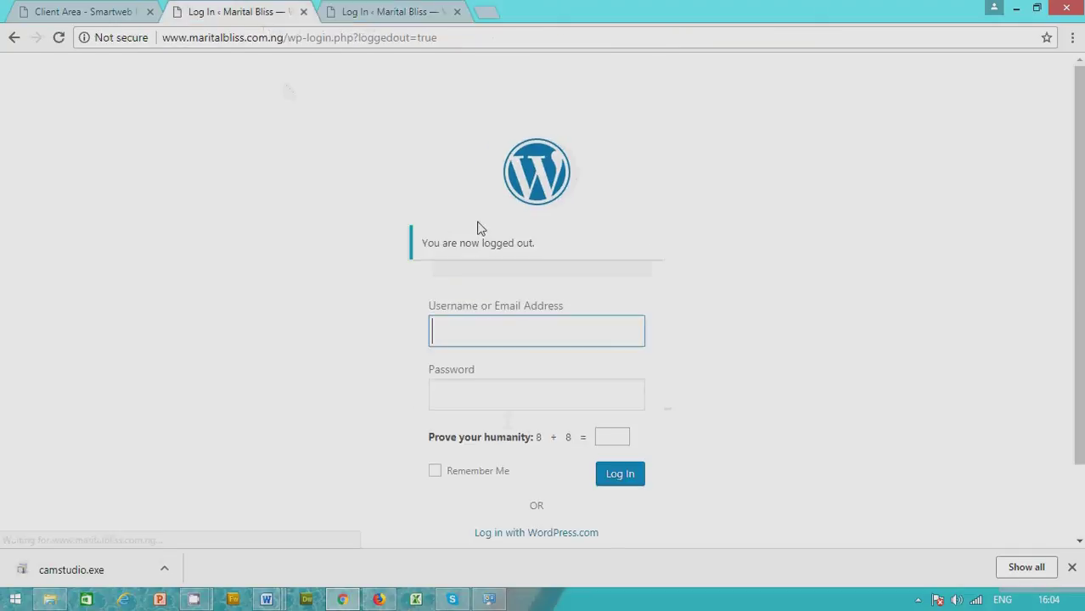
left_click(456, 330)
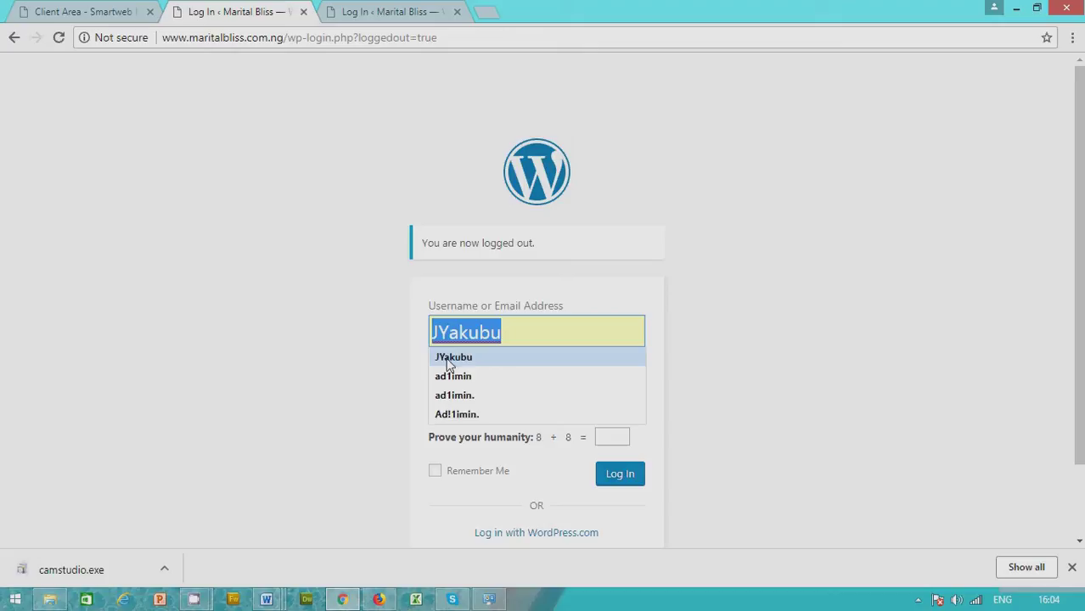
left_click(449, 364)
left_click(455, 395)
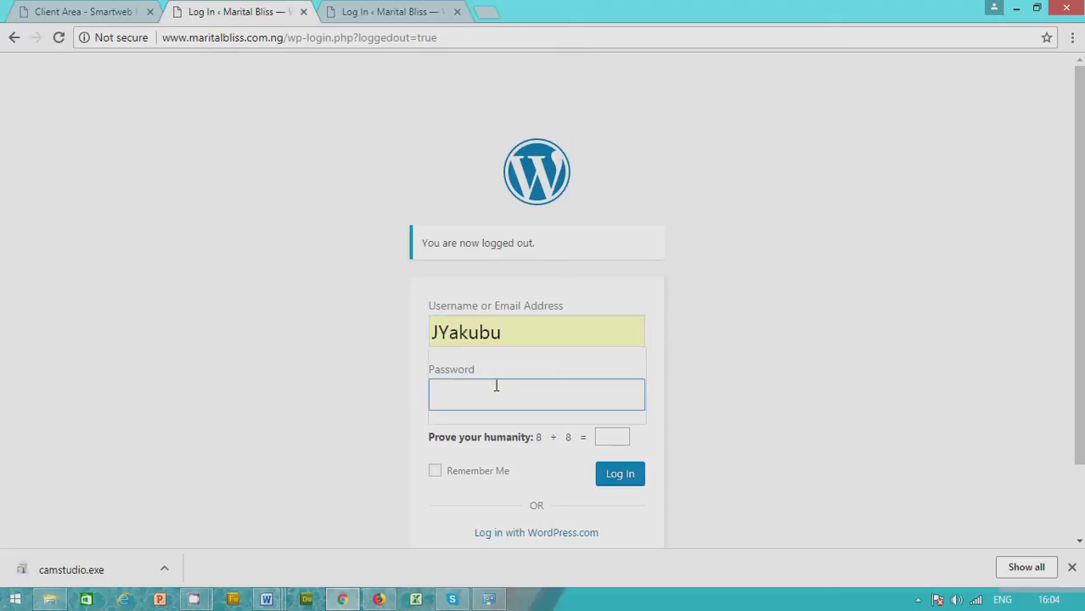
type("••••••••••••")
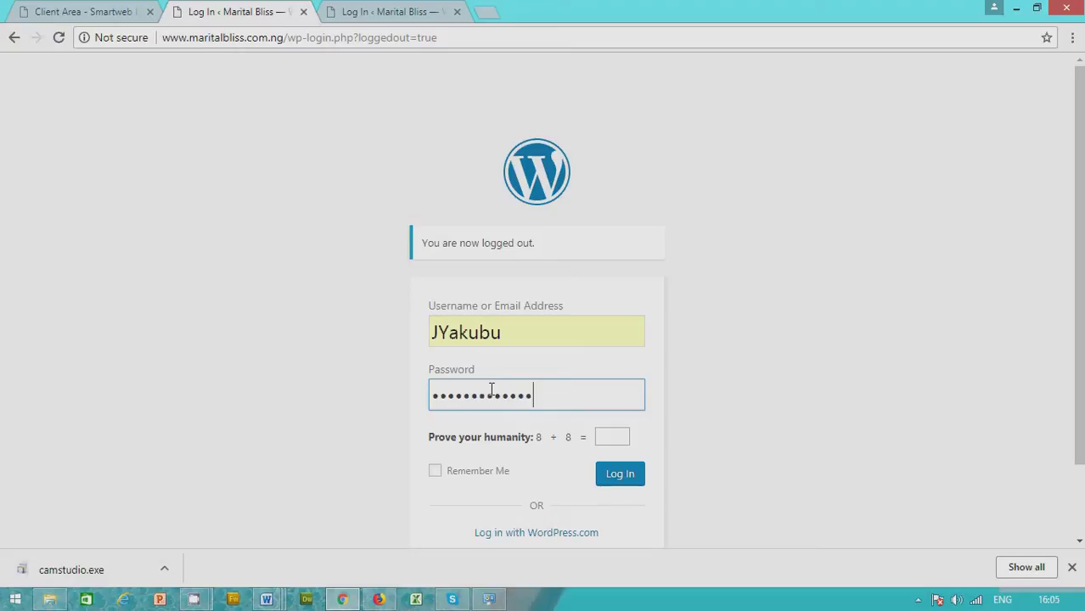
type("••")
left_click(612, 447)
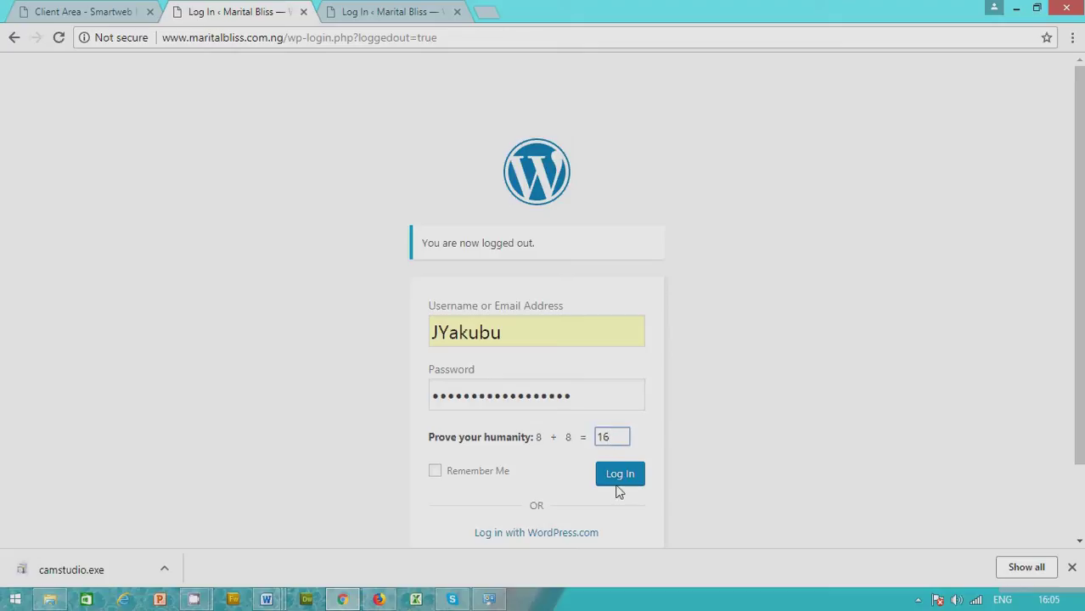
left_click(618, 481)
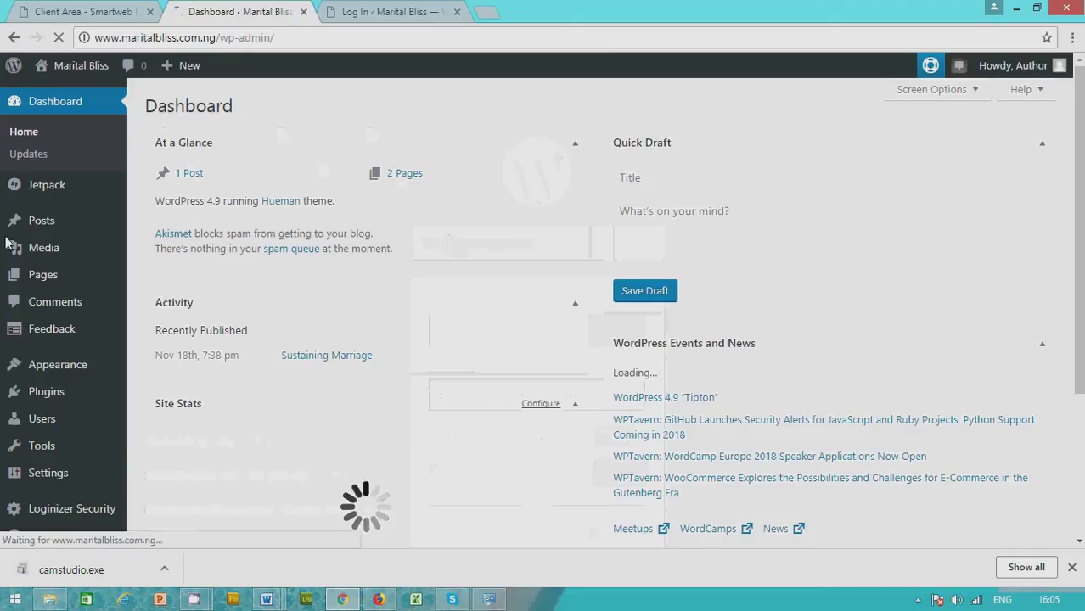
Start a blank new post via Posts > Add New in the admin sidebar
mouse_move(42, 226)
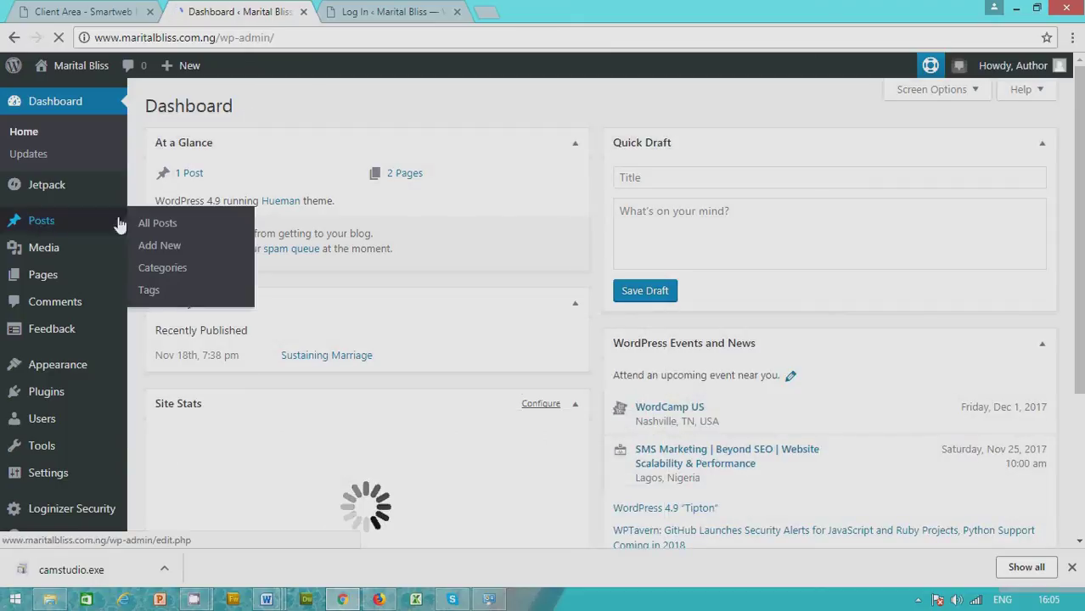
left_click(162, 250)
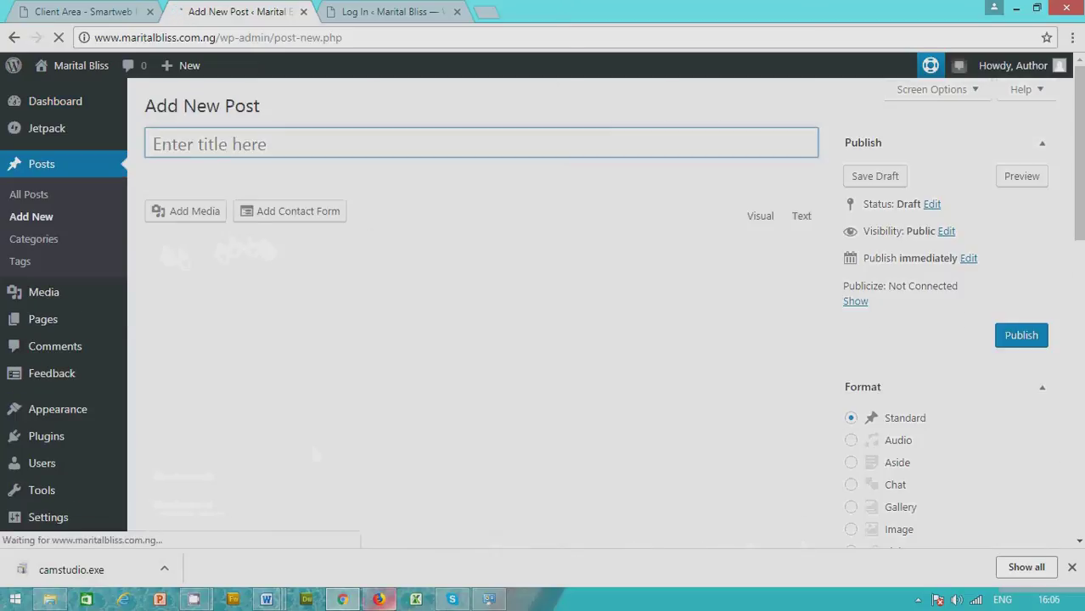
mouse_move(380, 604)
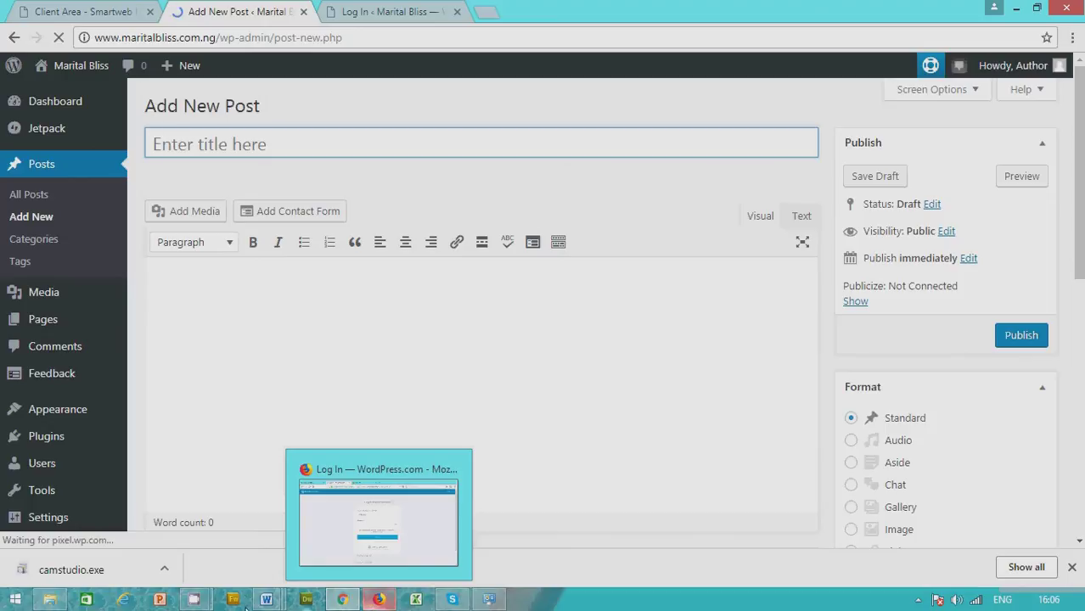
mouse_move(266, 600)
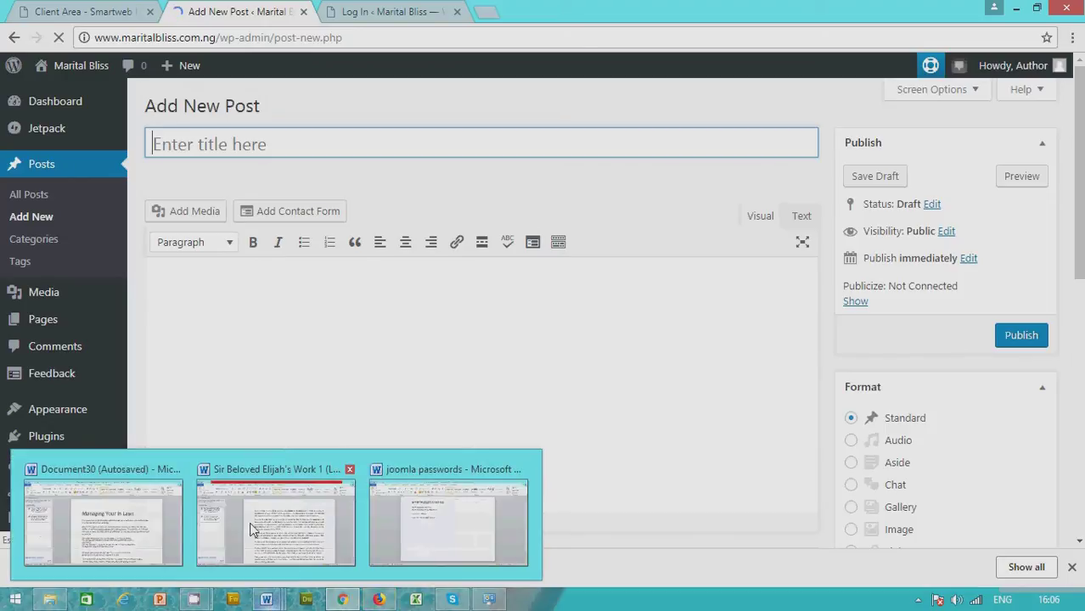
In the Managing Your In Laws Word document, select the body from 'It's' to the end and copy it
left_click(116, 519)
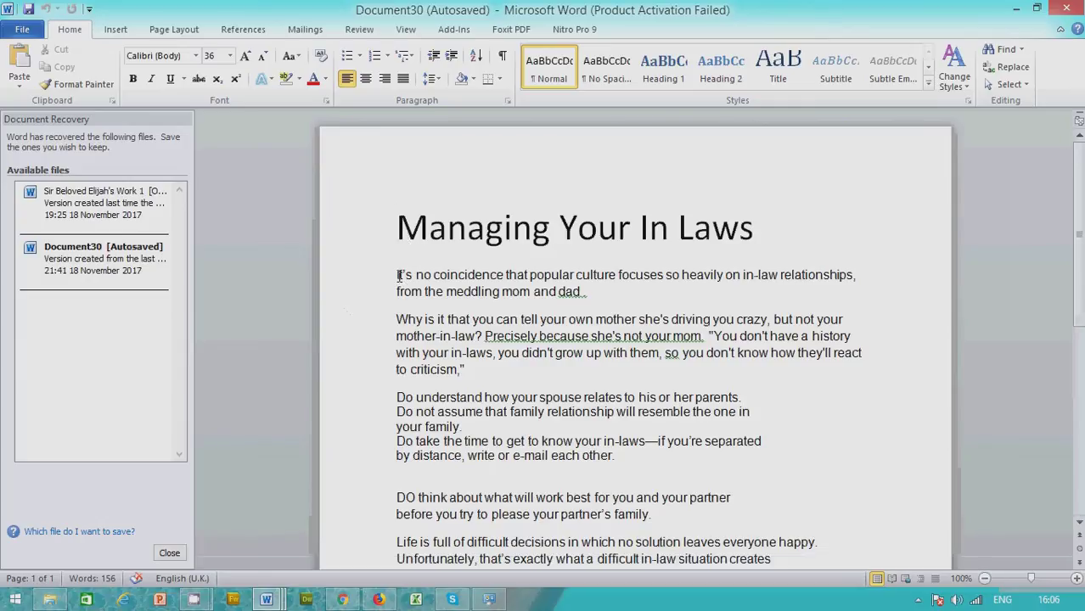
left_click_drag(396, 274, 503, 293)
left_click_drag(620, 439, 620, 441)
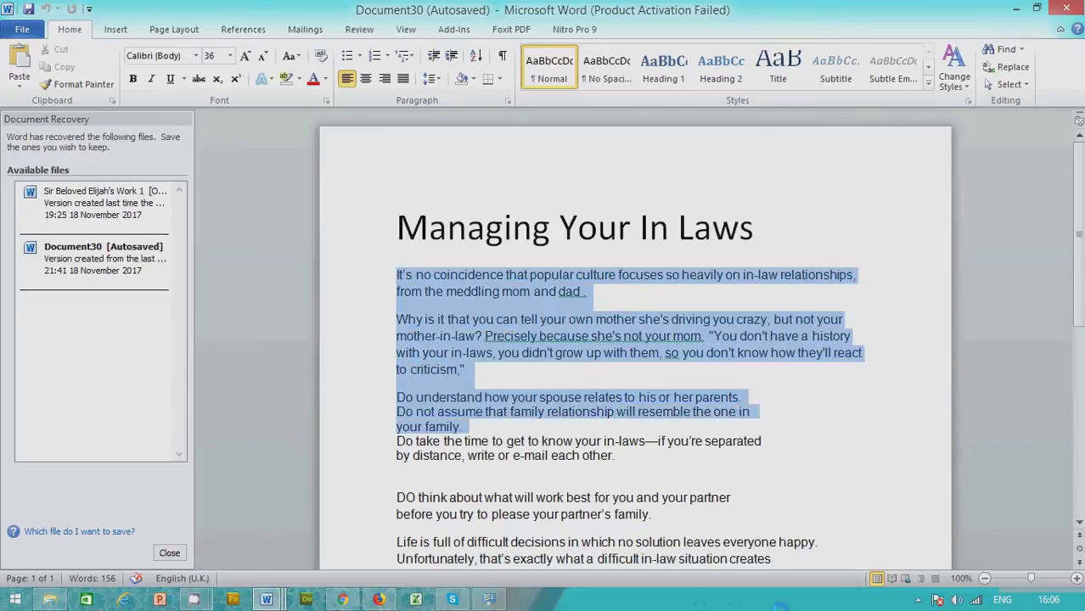
left_click_drag(768, 581, 767, 88)
left_click_drag(789, 41, 796, 34)
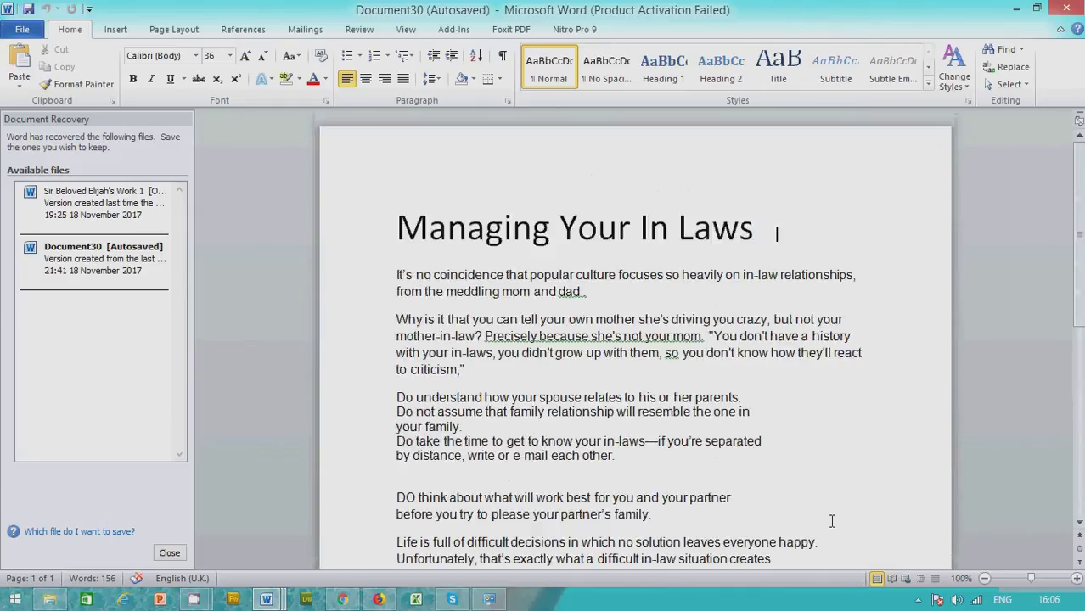
left_click(397, 275)
key("shift+Down")
key("shift+Down")
key("shift+Down")
key("shift+Down")
key("shift+Down")
key("shift+Down")
key("shift+Down")
key("shift+Down")
key("shift+Down")
key("shift+Down")
key("shift+Down")
key("shift+Down")
key("shift+Down")
key("shift+Down")
key("shift+Down")
key("shift+Down")
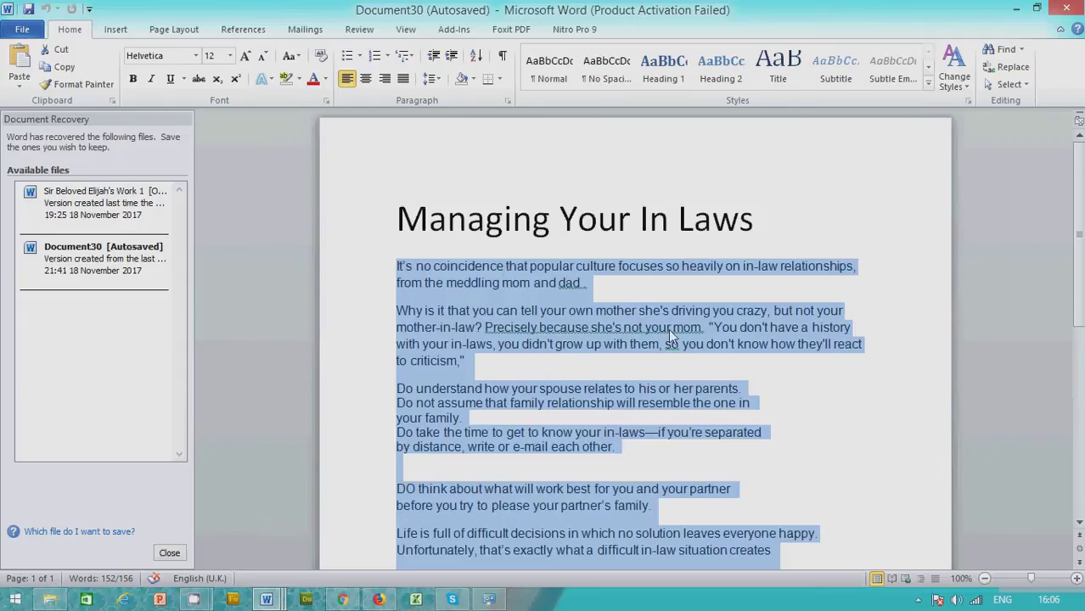
scroll(673, 323, "down", 1)
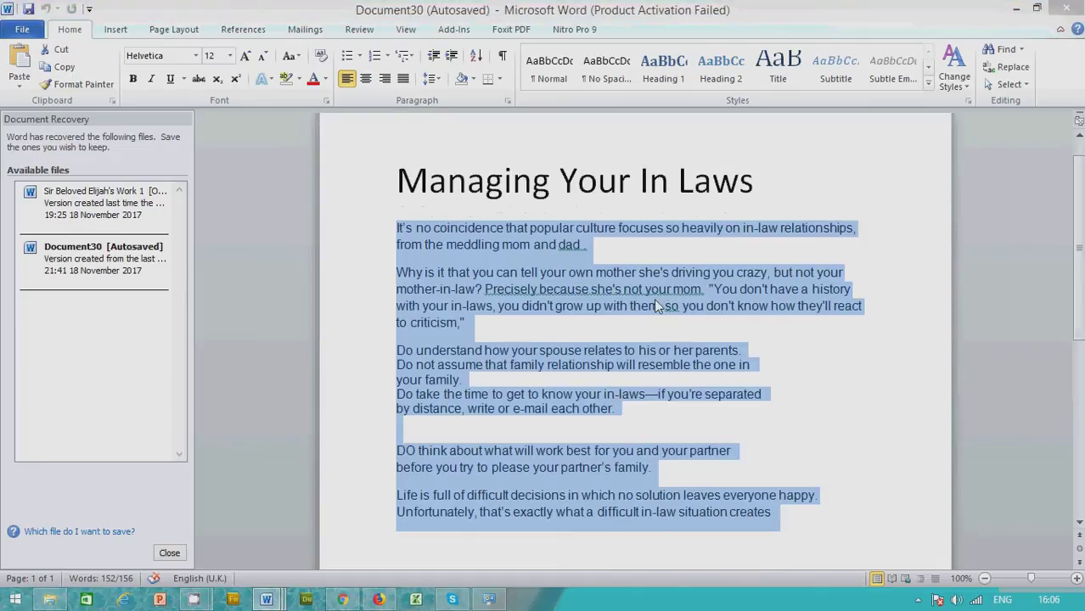
right_click(654, 298)
left_click(710, 326)
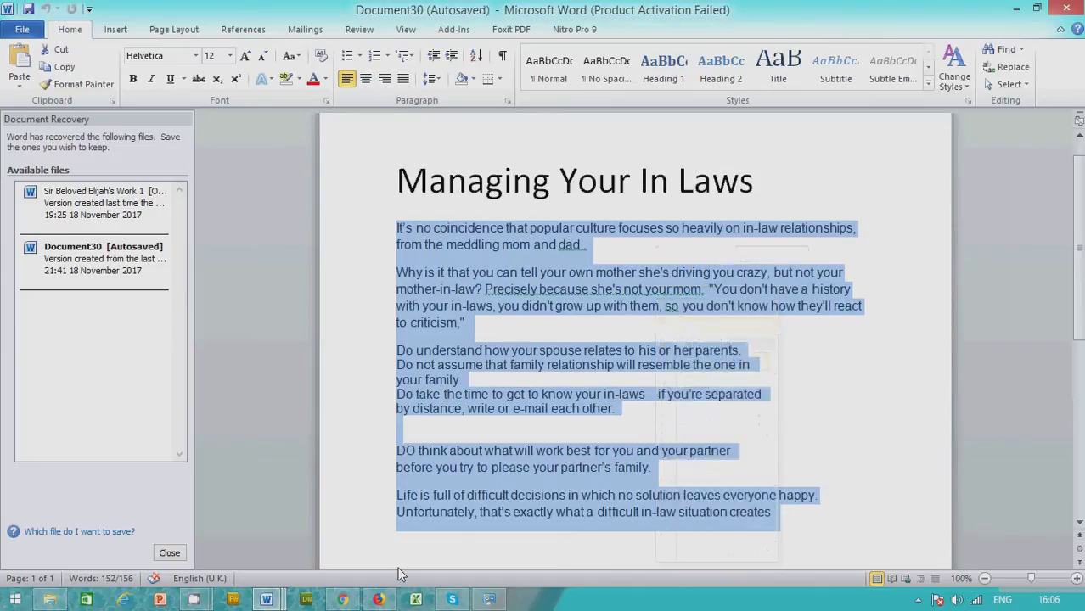
Paste the copied in-laws article, 'It's no coincidence…' onward, into the empty post body
left_click(343, 599)
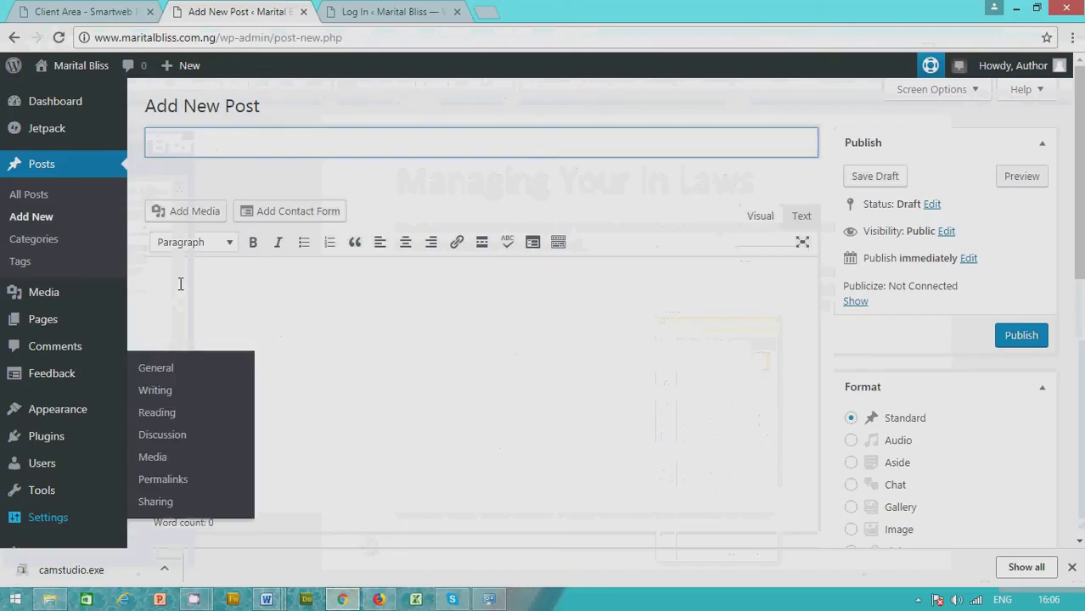
left_click(195, 284)
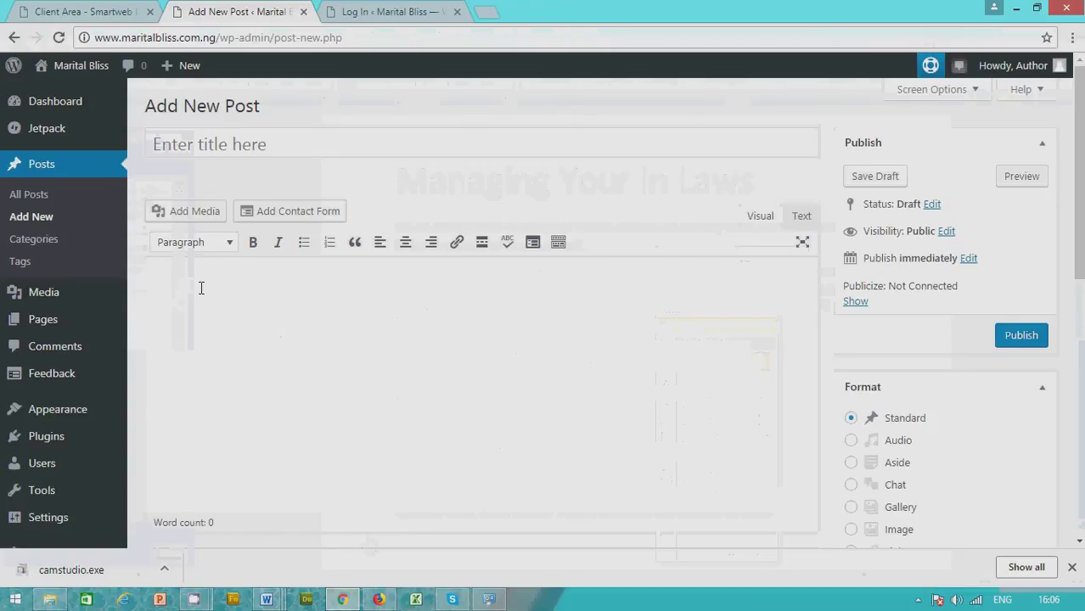
key("ctrl+v")
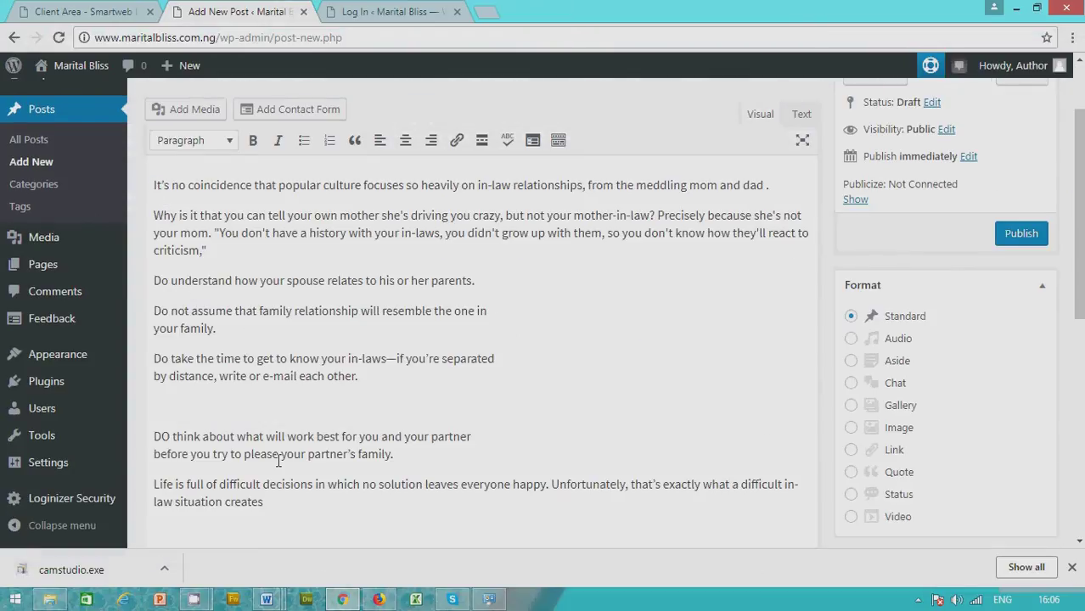
scroll(425, 365, "up", 3)
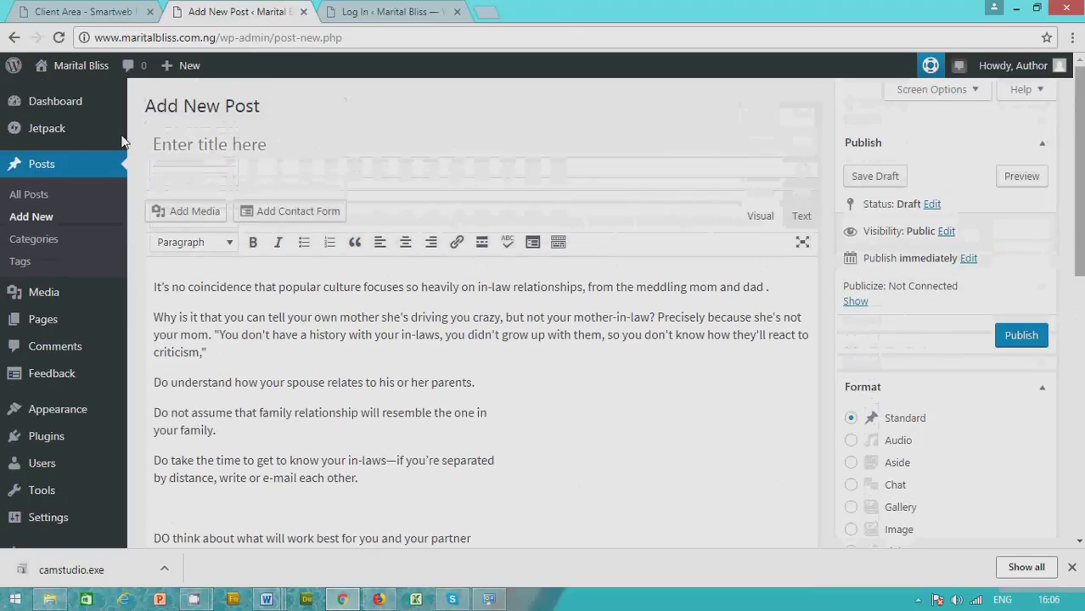
Type 'Managing Your In-Laws' into the post title field above the pasted body
left_click(177, 144)
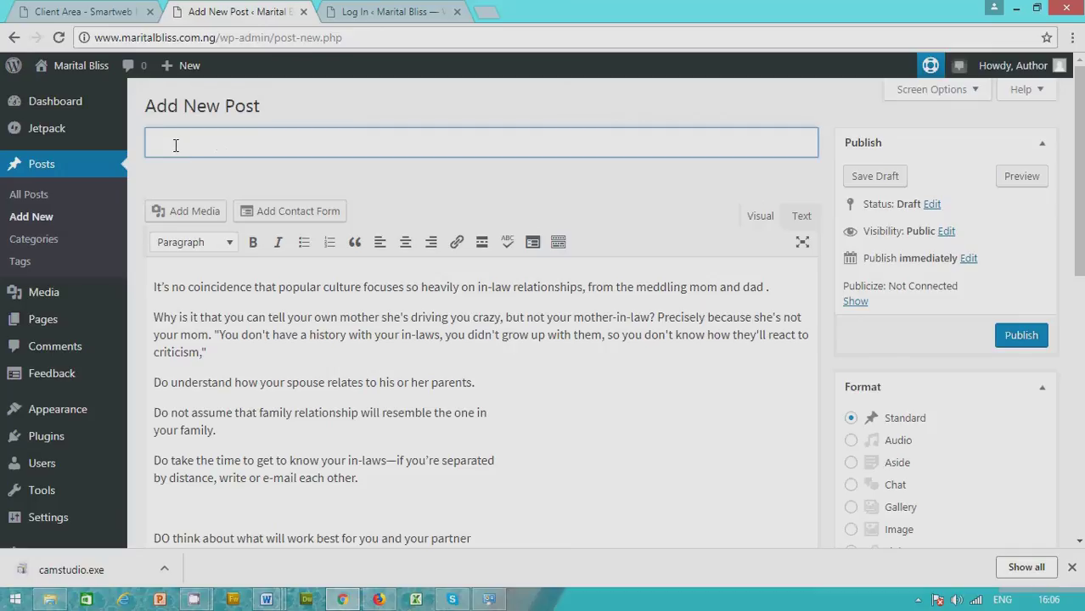
type("Managin")
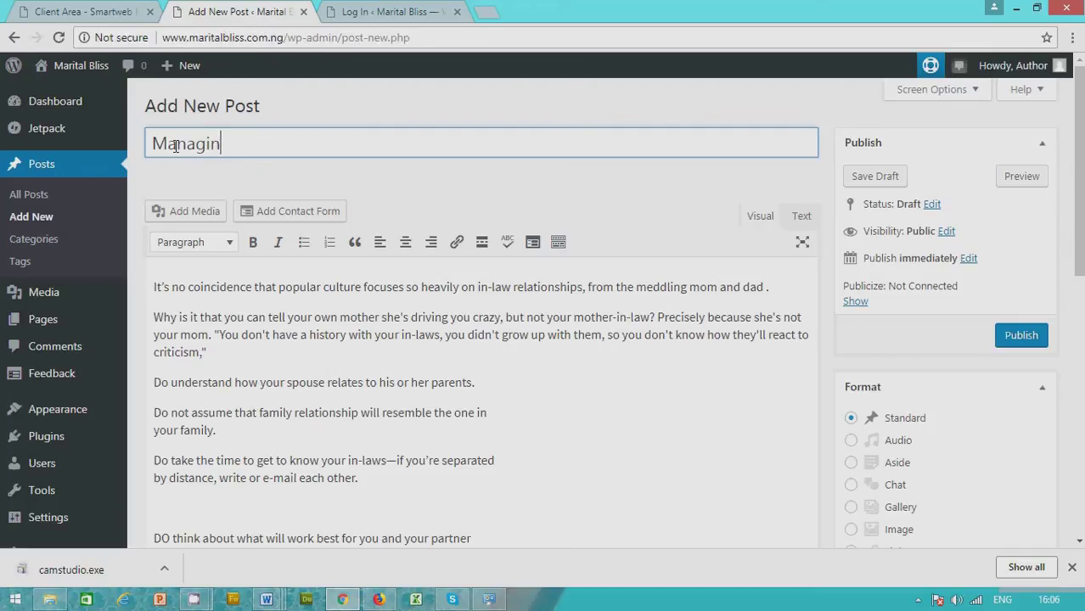
type("g Your In-Law")
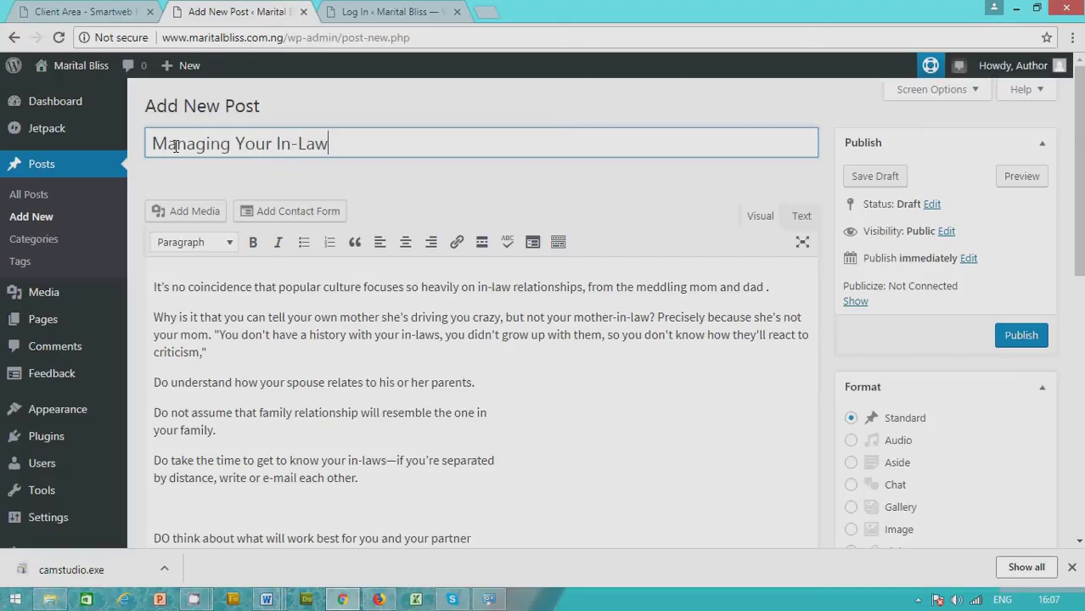
type("s")
Tick the In-Laws checkbox in the post's Categories box
scroll(1079, 170, "down", 3)
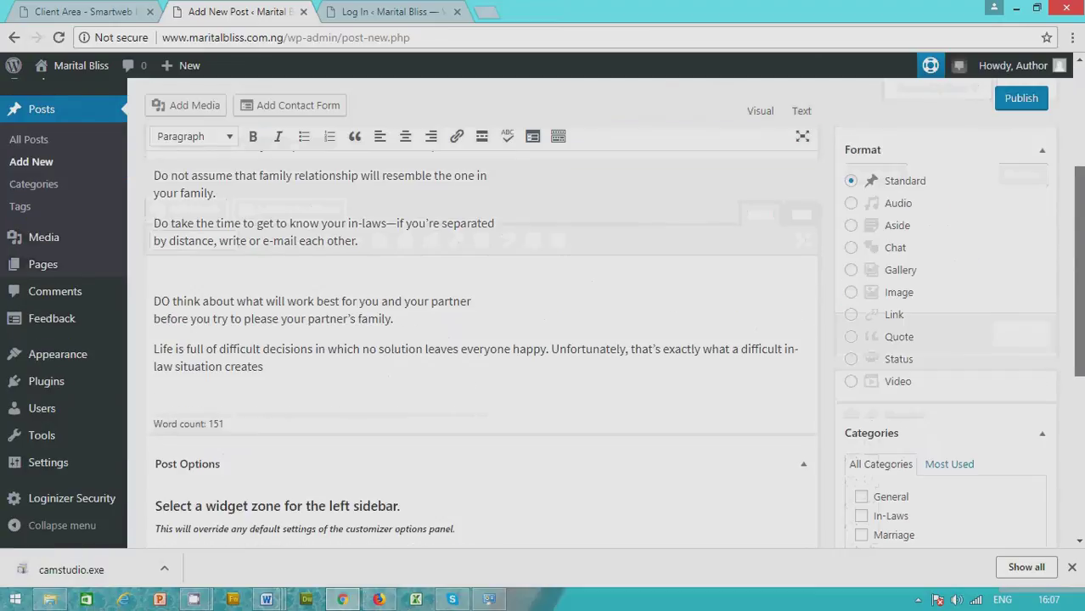
scroll(984, 380, "down", 1)
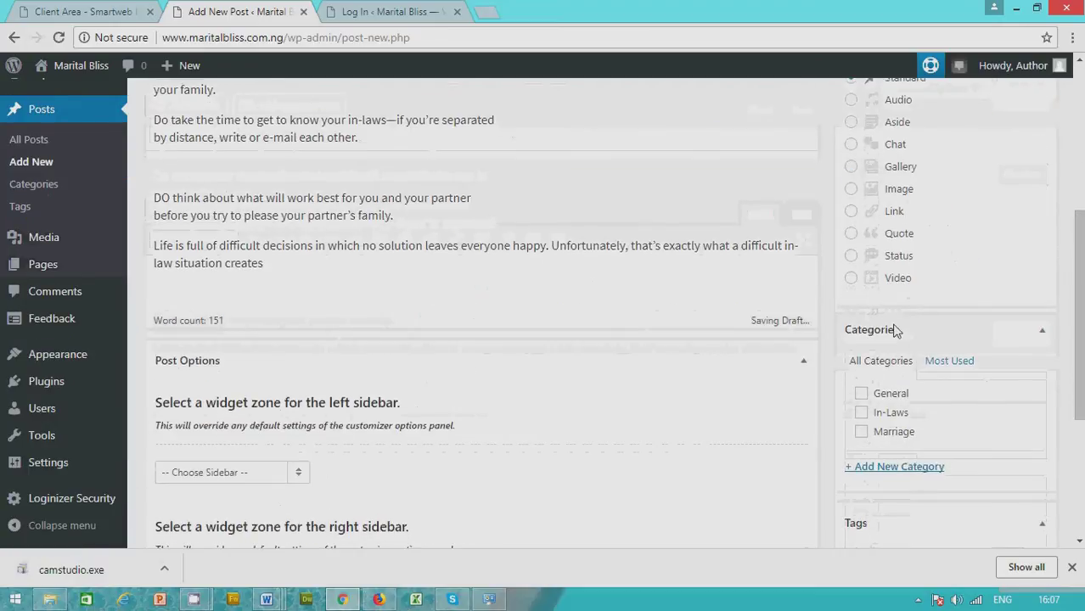
left_click(861, 414)
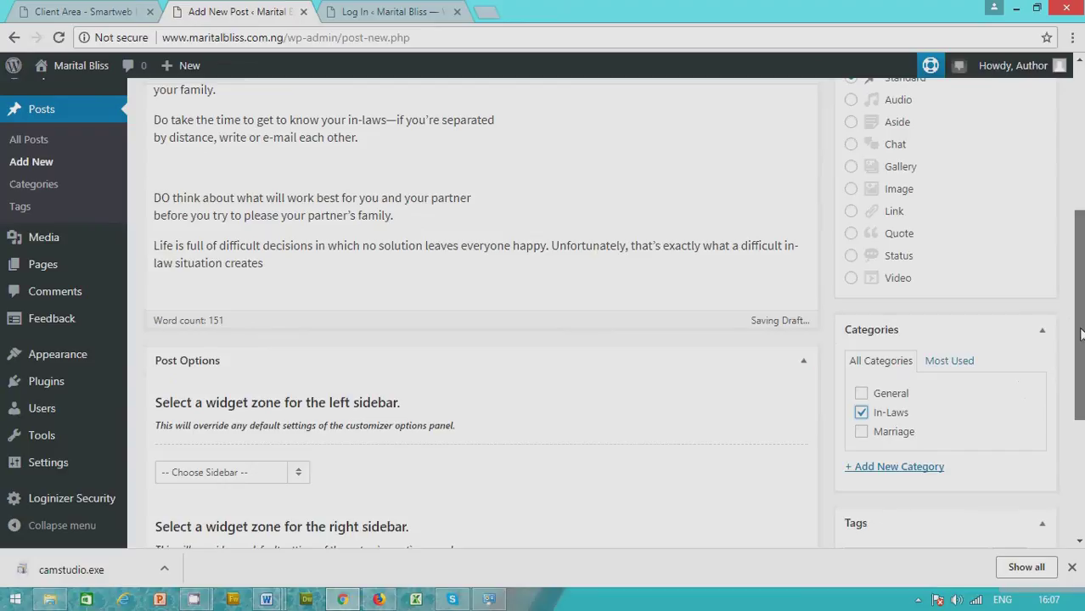
scroll(1080, 417, "down", 1)
scroll(1080, 425, "down", 3)
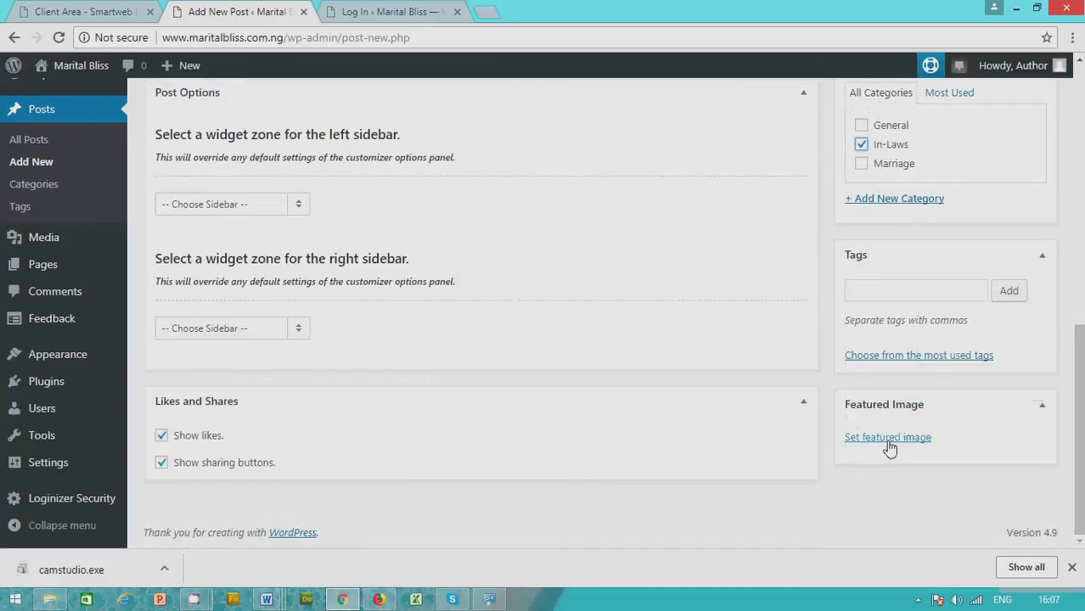
Upload the 'in laws' picture (in-laws.jpg) and set it as the post's featured image
left_click(887, 439)
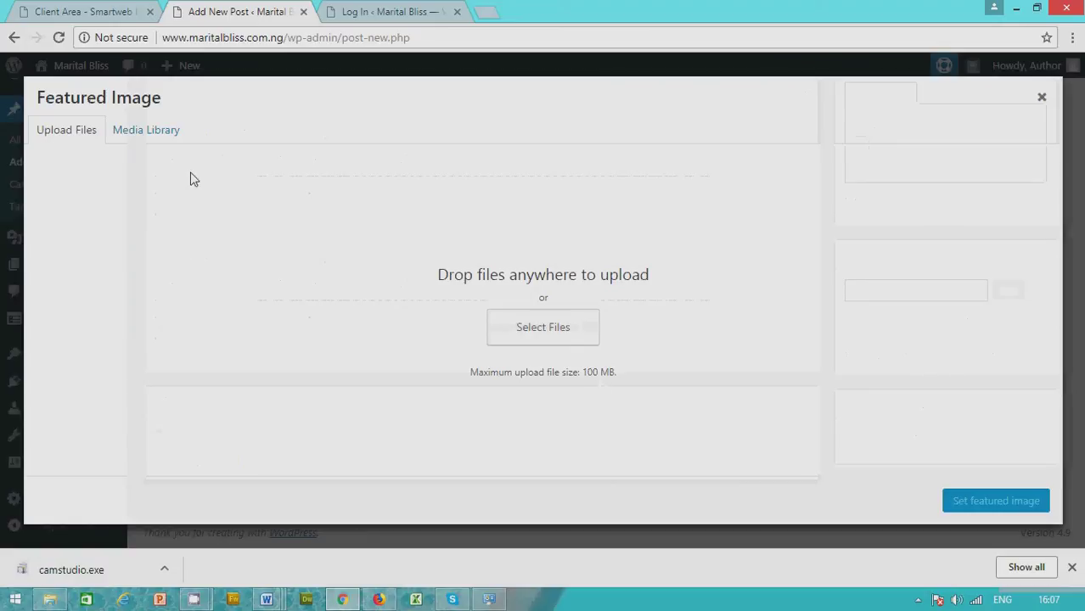
left_click(552, 337)
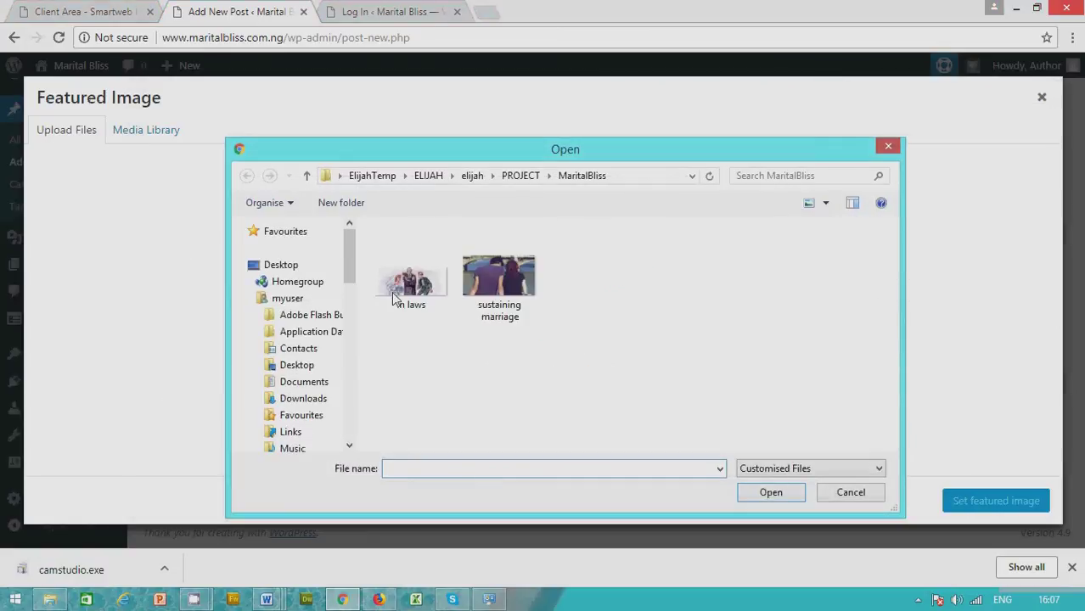
left_click(418, 291)
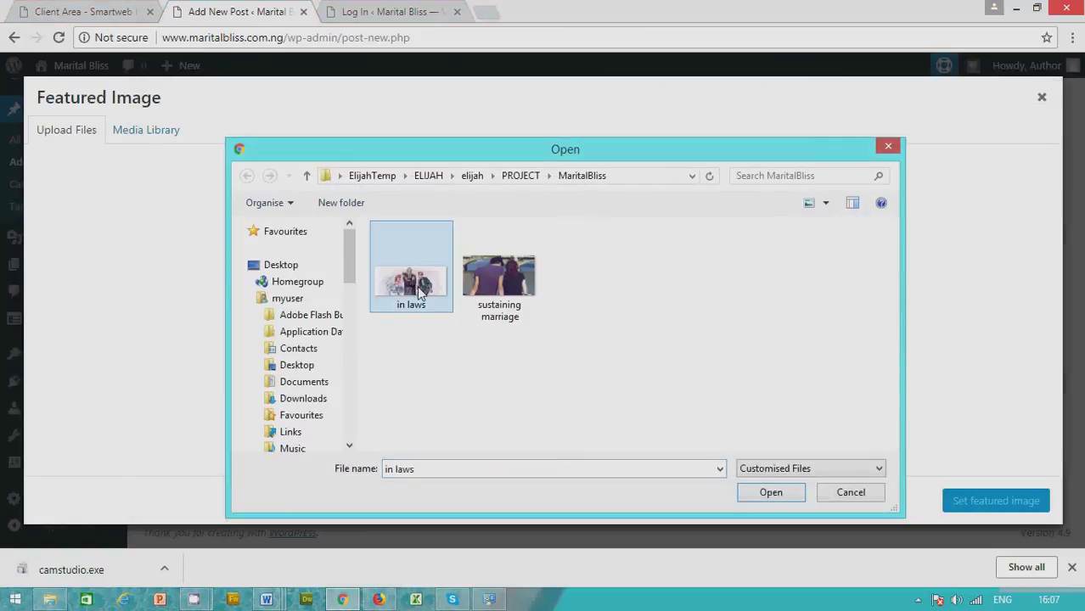
left_click(770, 494)
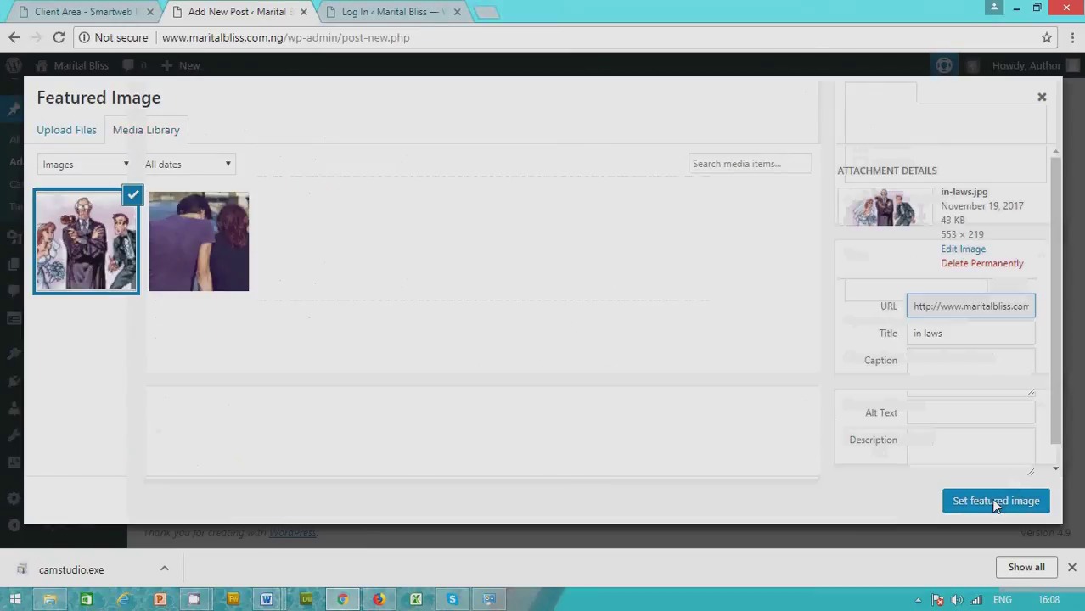
left_click(996, 502)
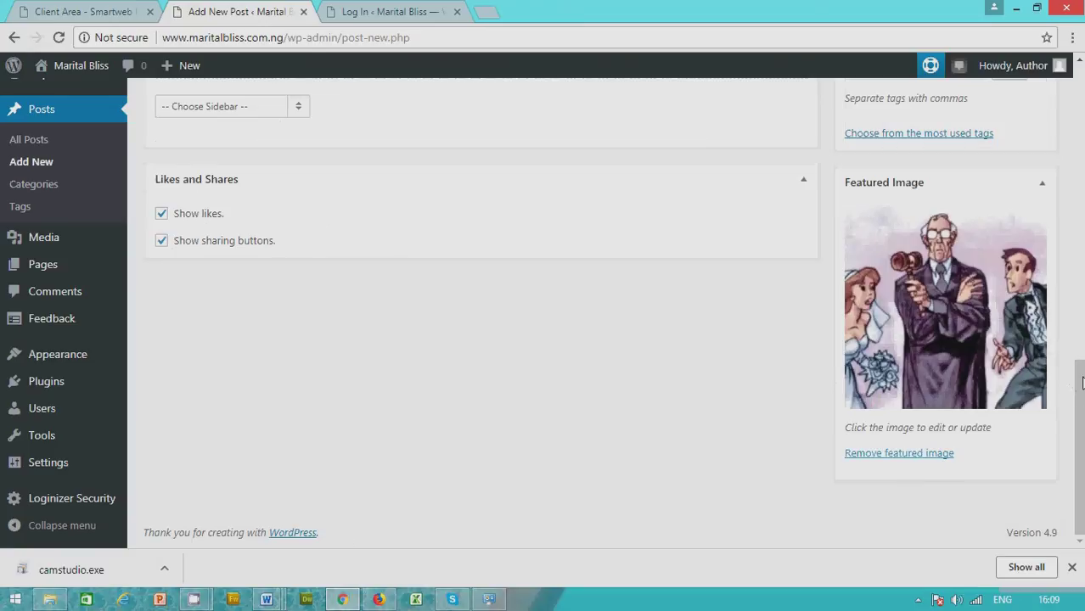
Publish 'Managing Your In-Laws' from the Publish box, giving it the /managing-your-in-laws/ permalink
scroll(980, 276, "up", 10)
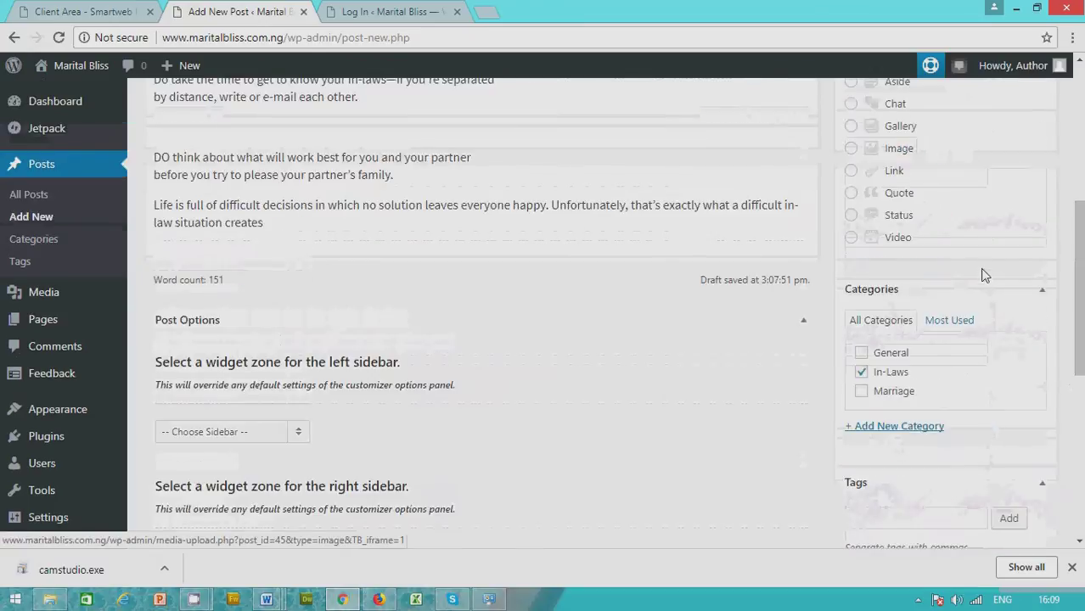
scroll(985, 274, "up", 1)
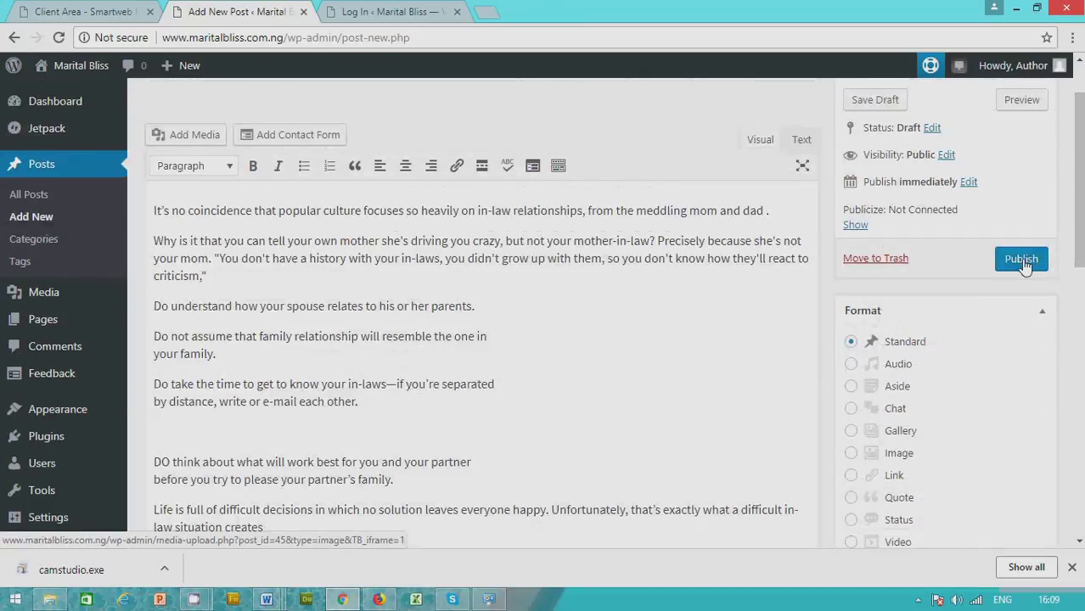
left_click(1023, 262)
left_click(1024, 262)
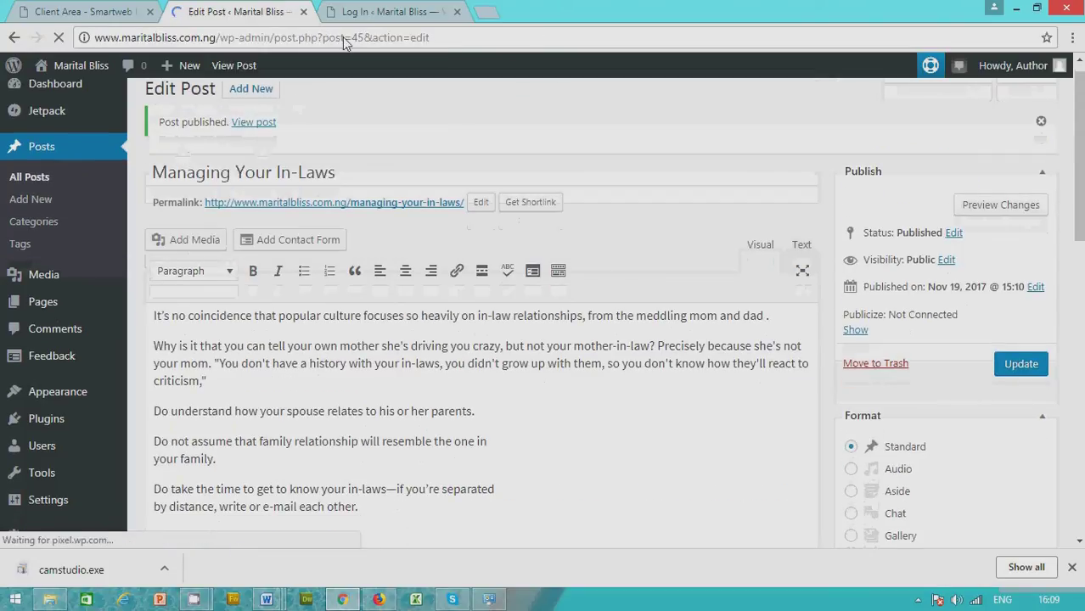
Load maritalbliss.com.ng in a new tab and scroll to the newest post, Managing Your In-Laws
left_click(484, 15)
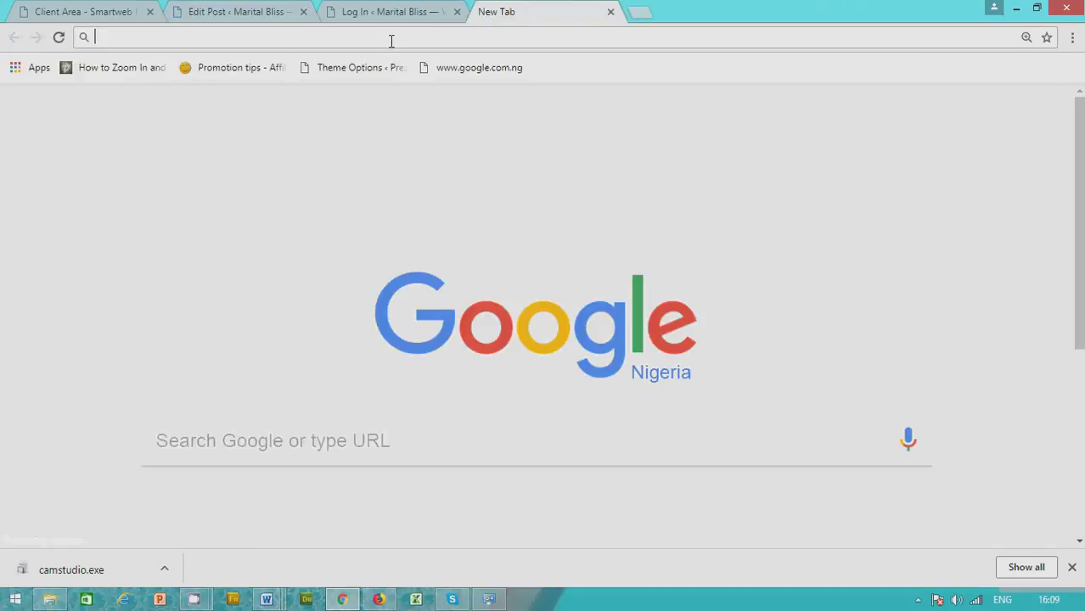
type("maritalbliss.com.ng")
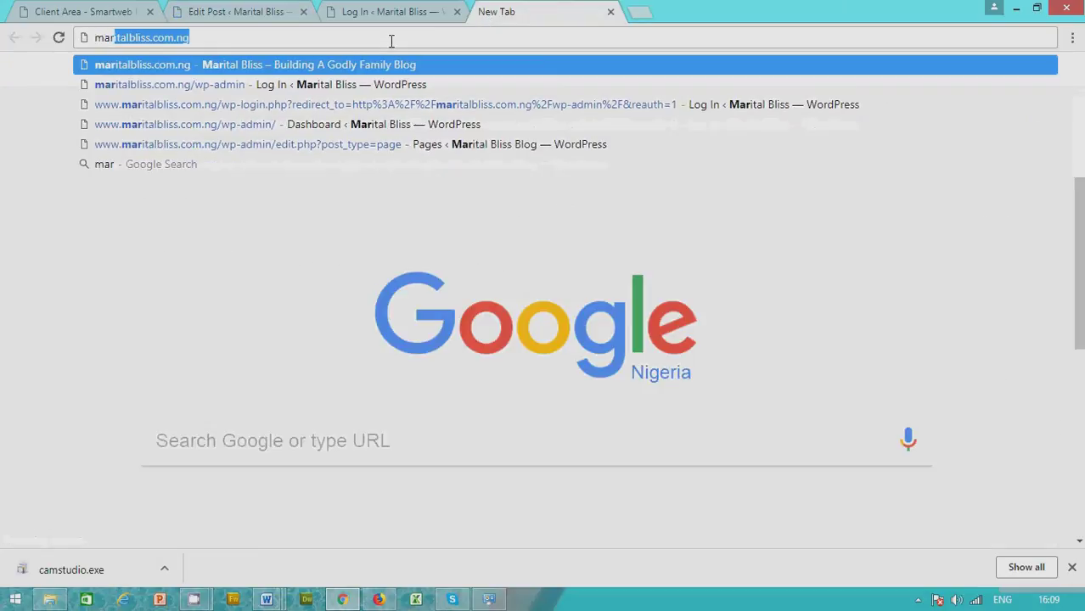
key("Return")
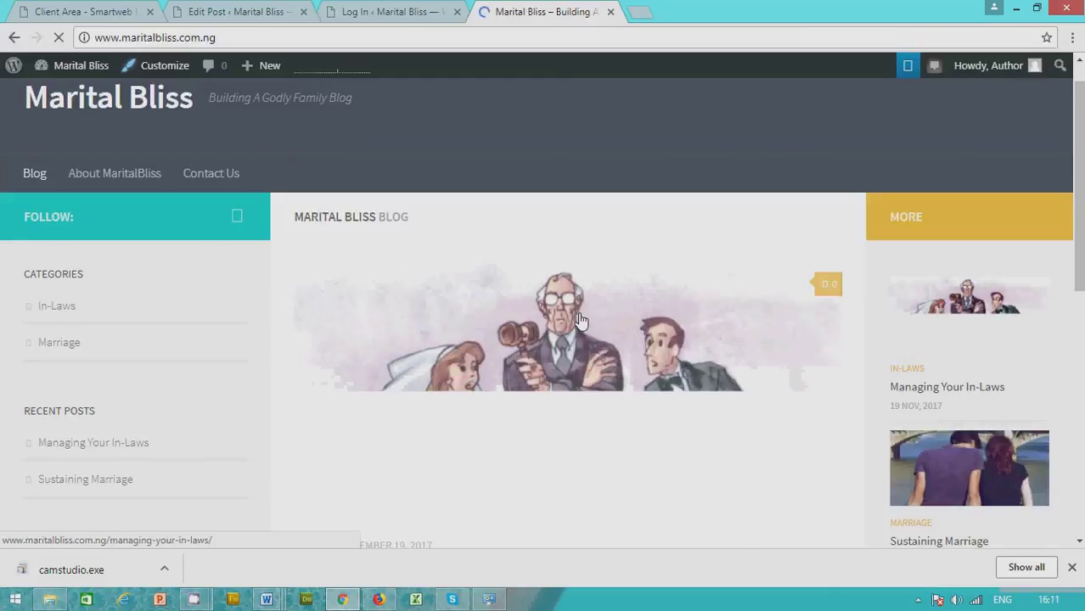
scroll(582, 323, "down", 2)
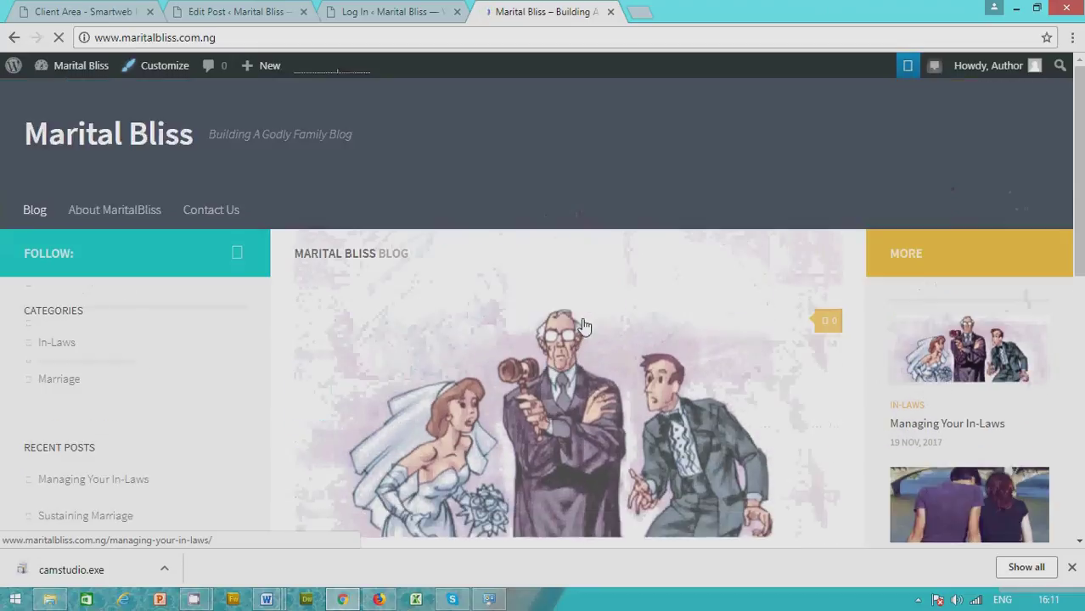
scroll(584, 325, "down", 2)
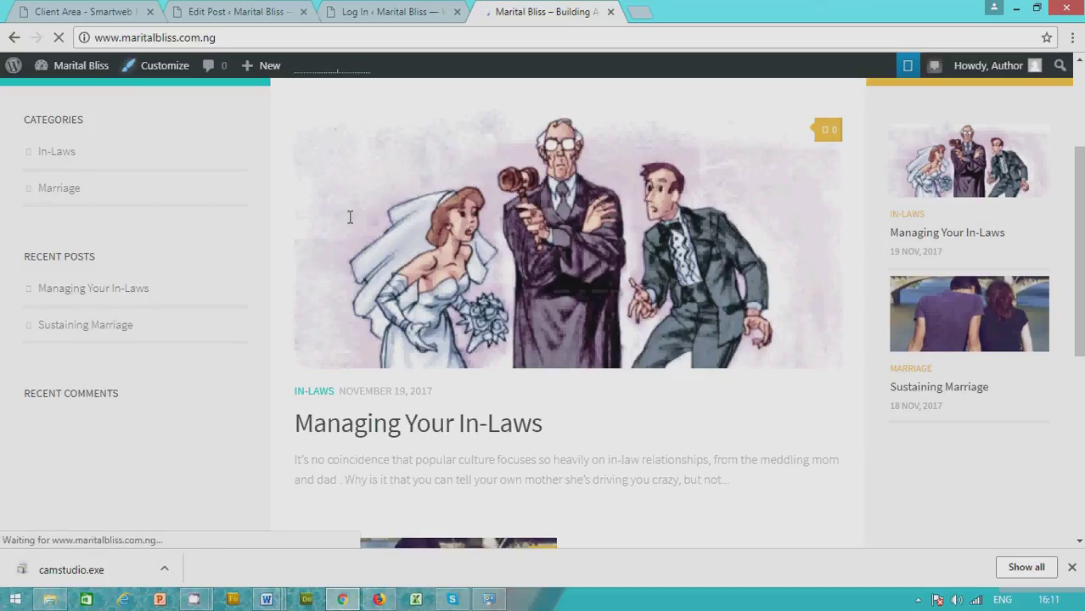
scroll(906, 67, "up", 1)
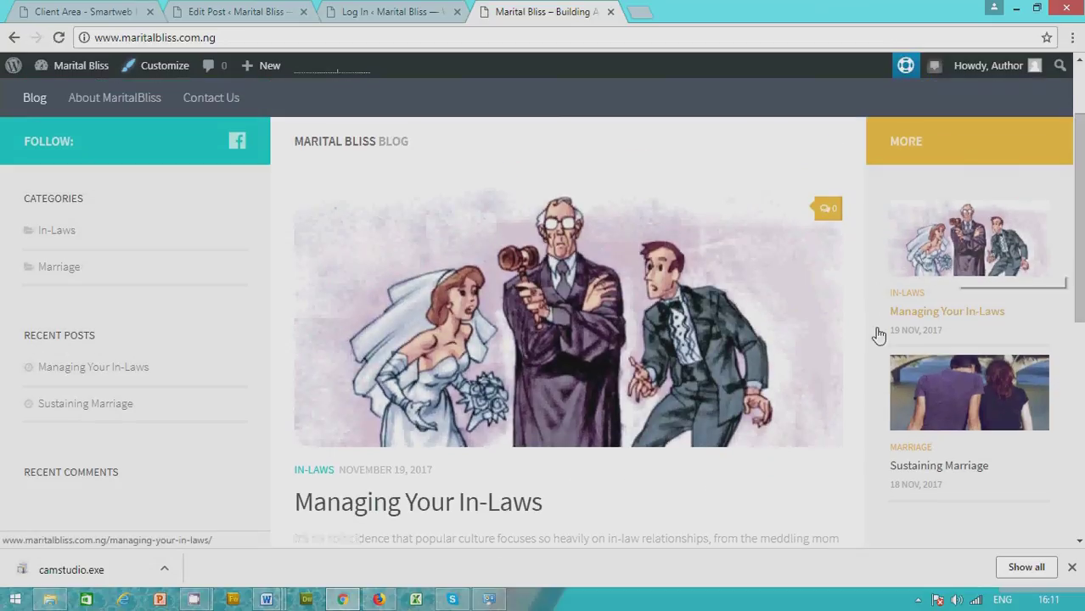
Open the 'Managing Your In-Laws' post from the MORE sidebar and scroll through its published article text
left_click(962, 247)
scroll(659, 299, "down", 5)
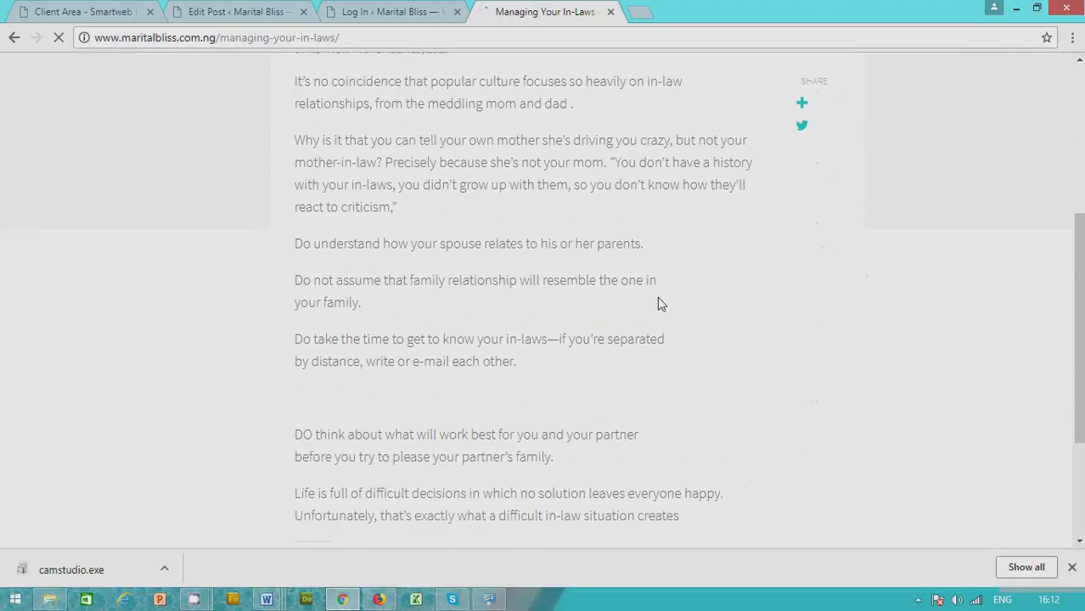
scroll(662, 302, "down", 1)
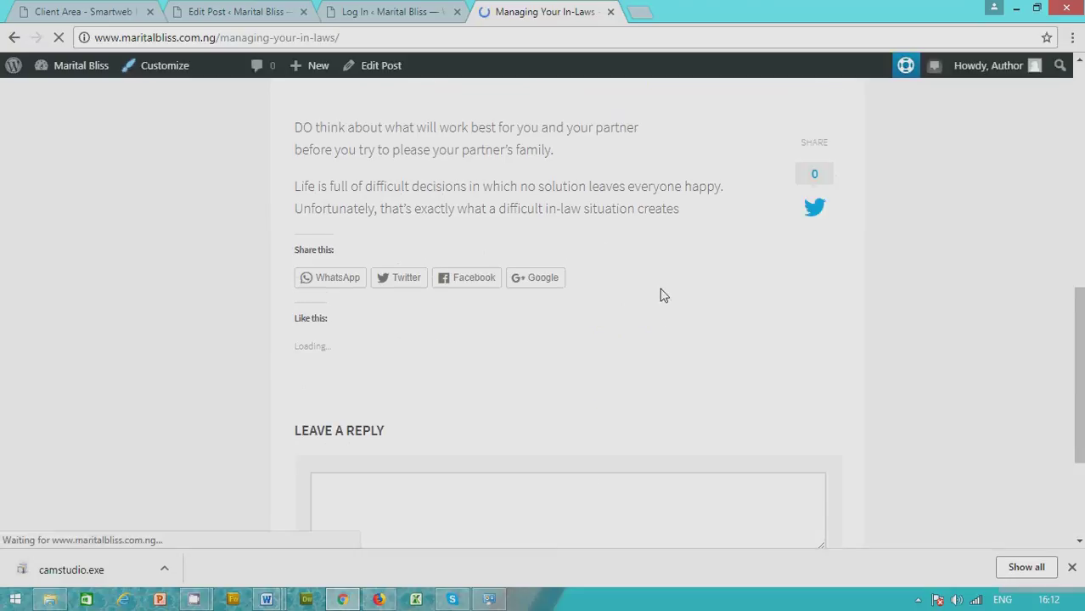
scroll(340, 287, "up", 1)
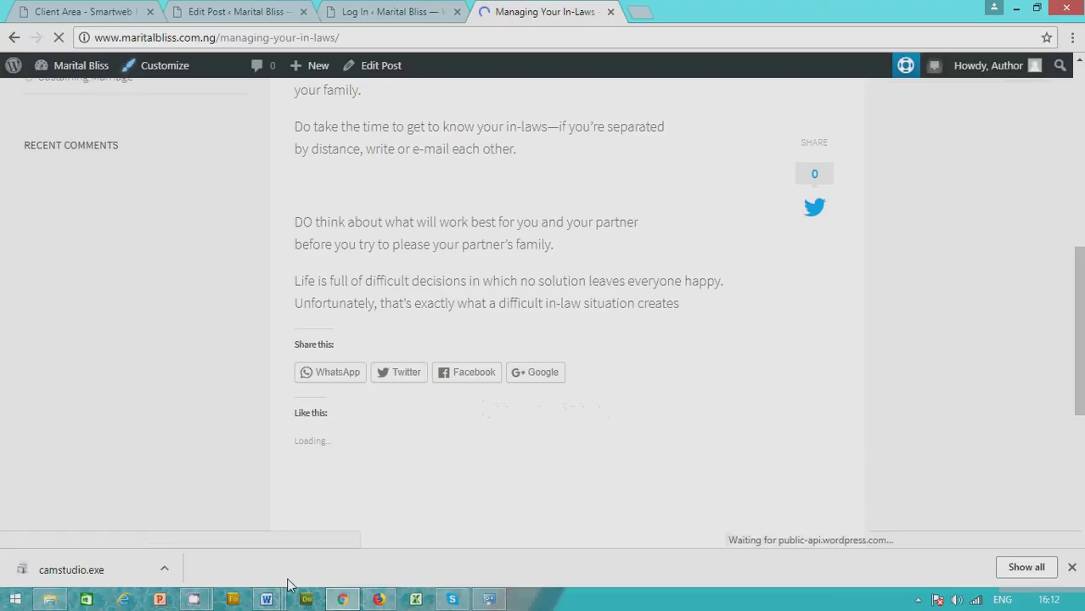
mouse_move(194, 600)
left_click(187, 569)
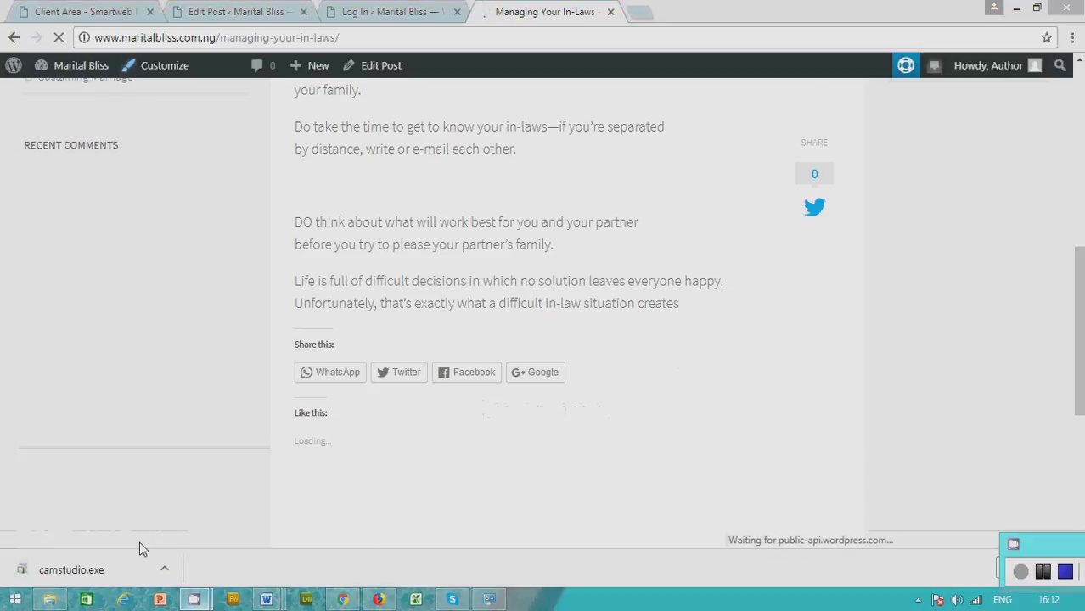